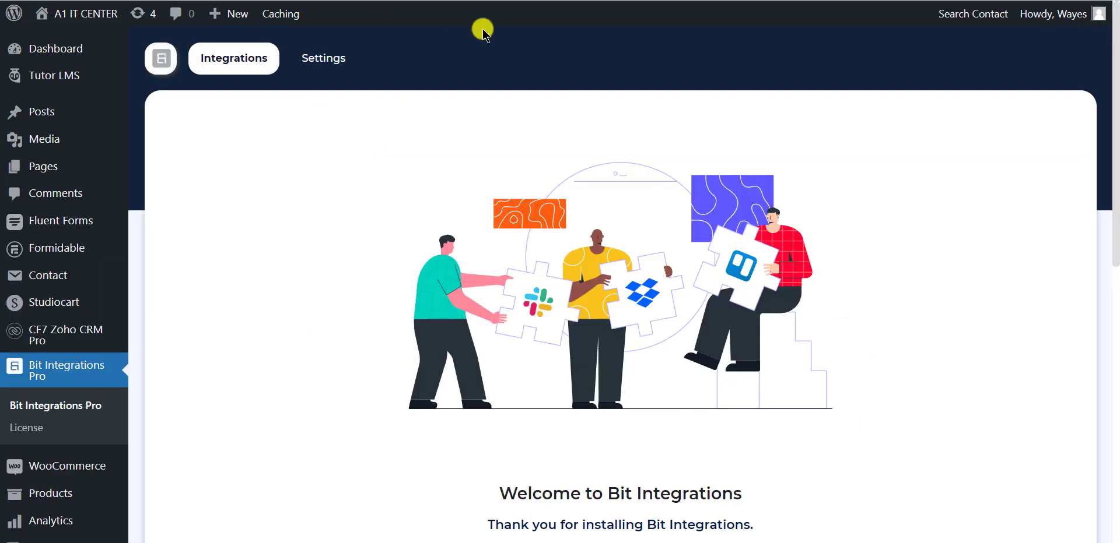
# Create a new integration and pick the Contact Form 7 tile as its trigger.
pyautogui.scroll(-4, 607, 204)
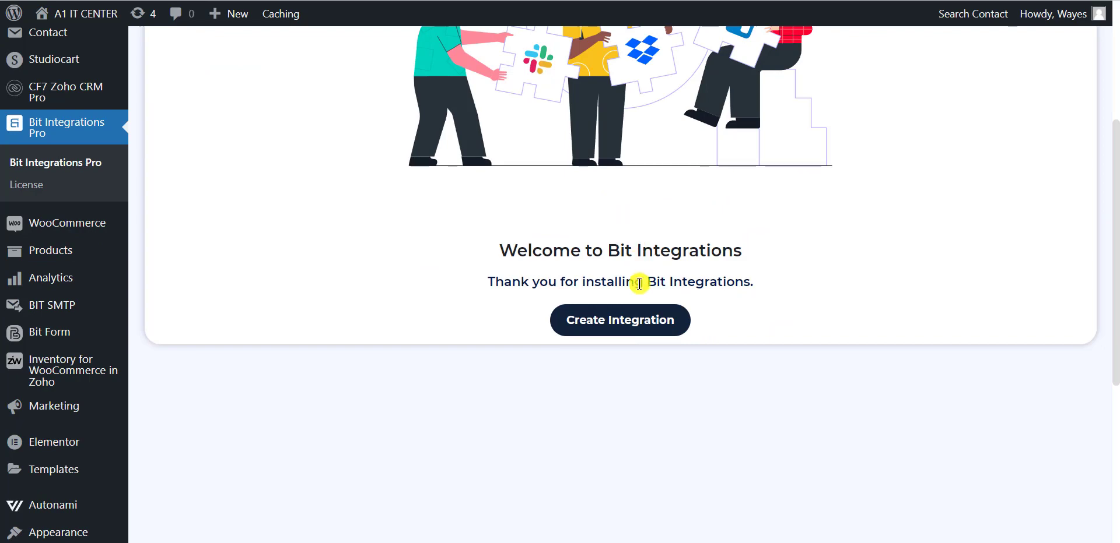
pyautogui.click(631, 328)
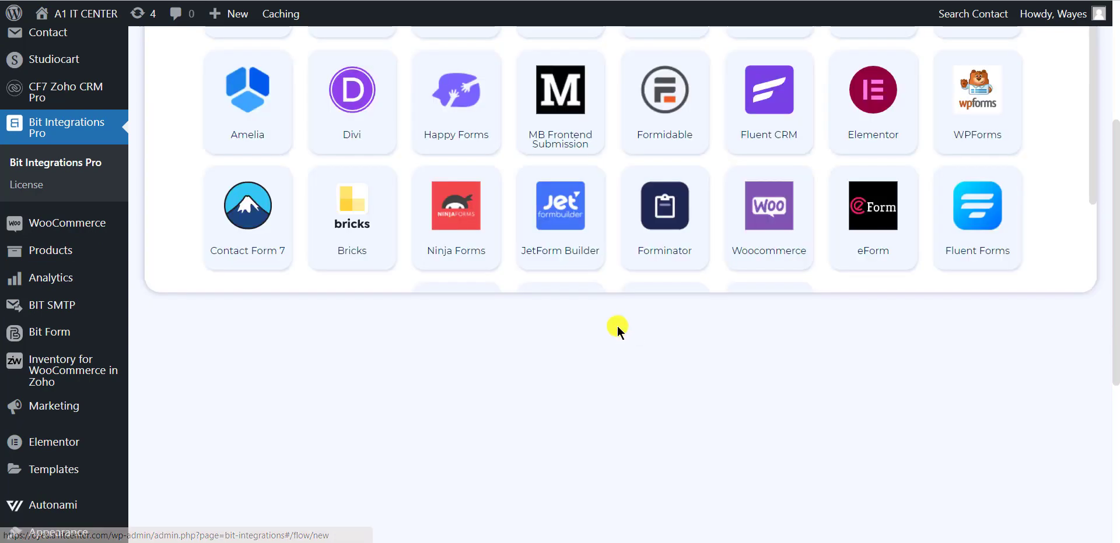
pyautogui.scroll(4, 602, 319)
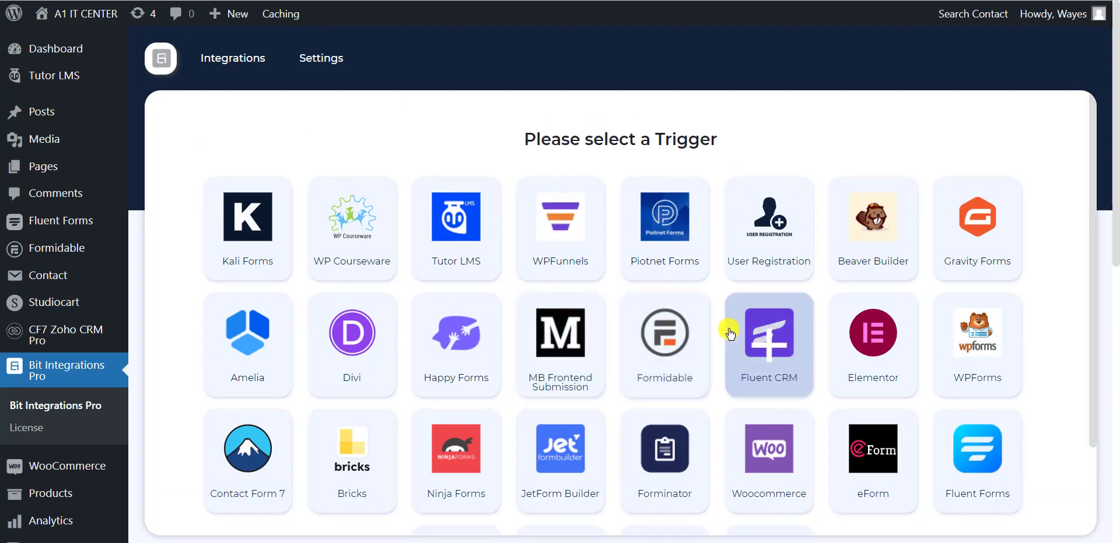
pyautogui.click(250, 455)
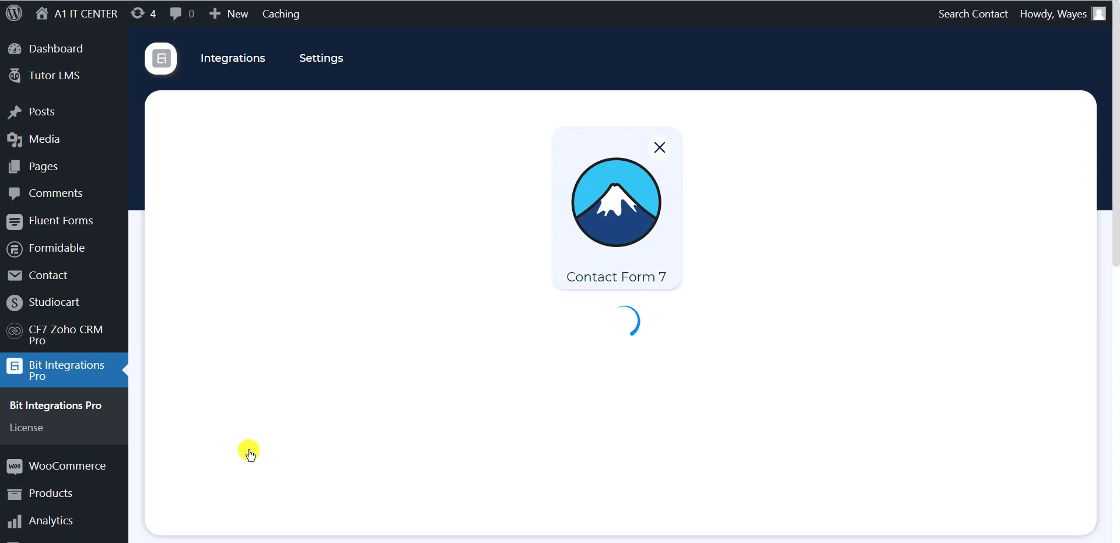
# Select the 'Contact US' form as the trigger form and continue to the action apps.
pyautogui.click(577, 366)
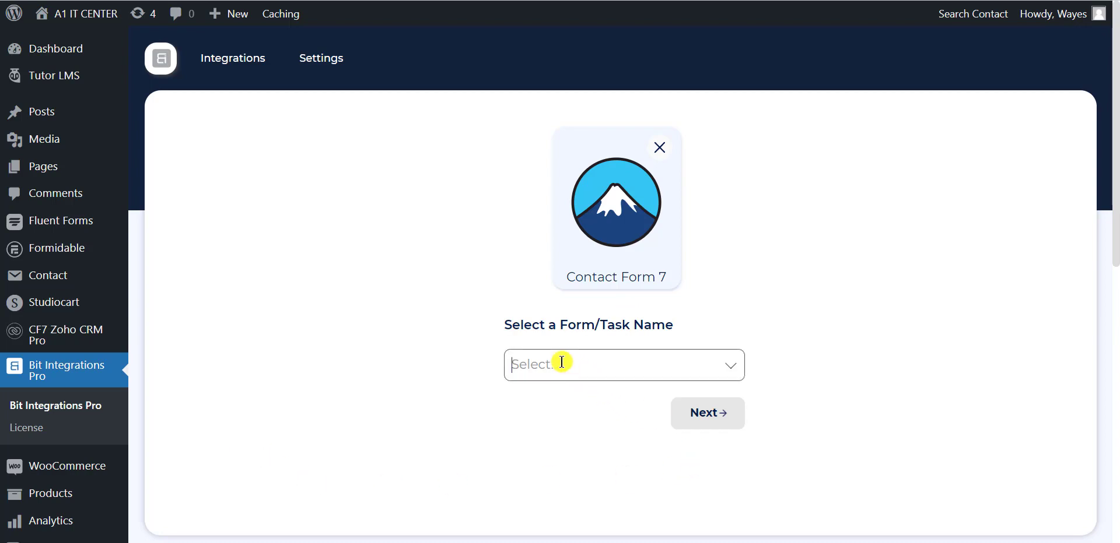
pyautogui.click(561, 362)
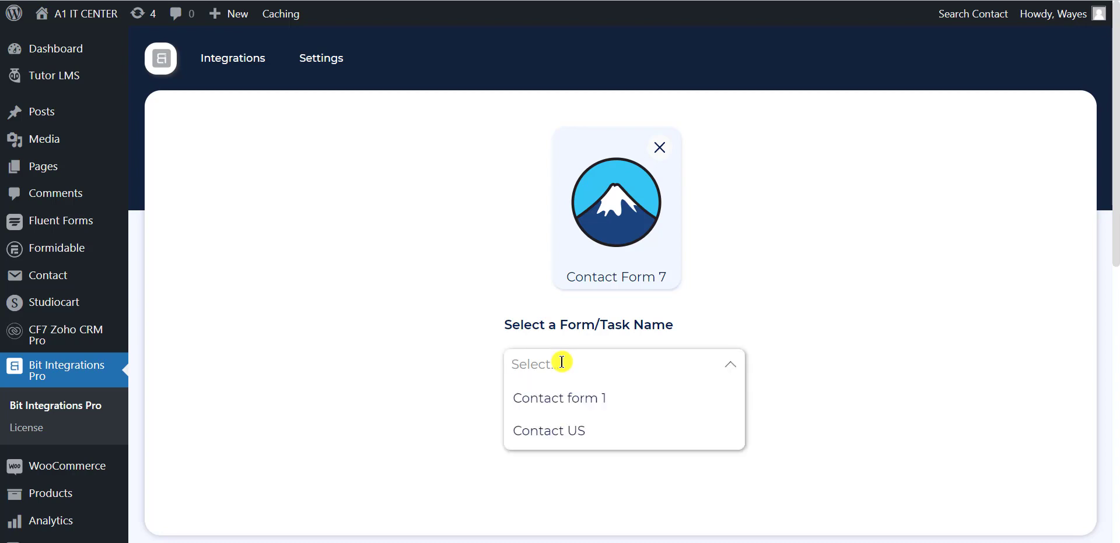
pyautogui.click(528, 432)
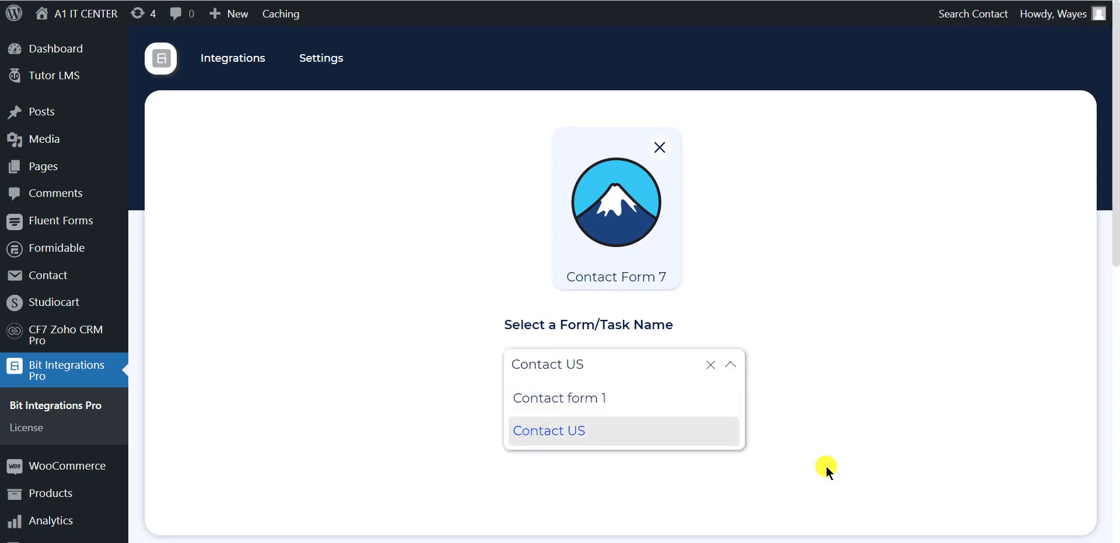
pyautogui.click(822, 391)
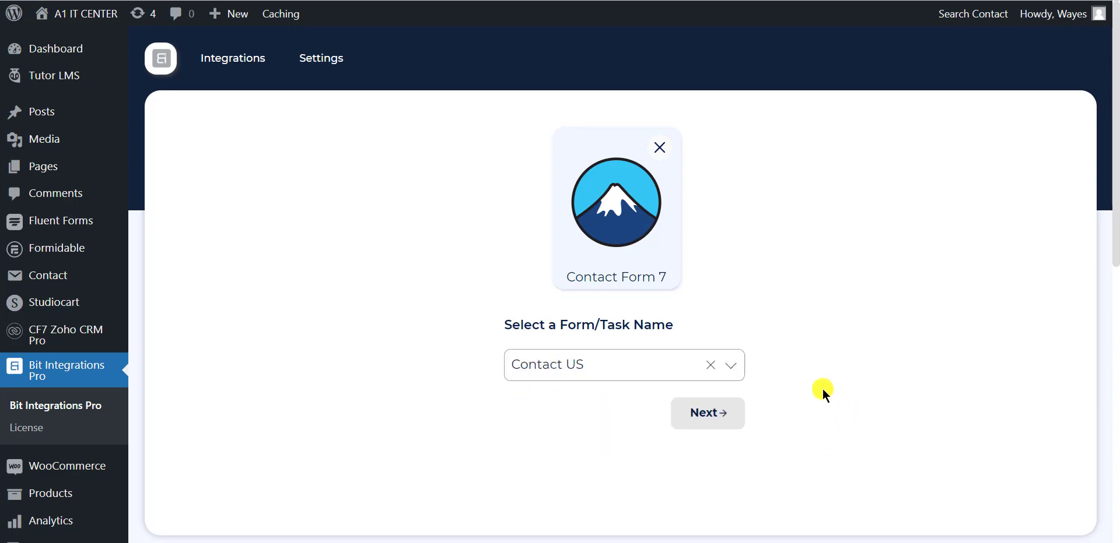
pyautogui.click(702, 427)
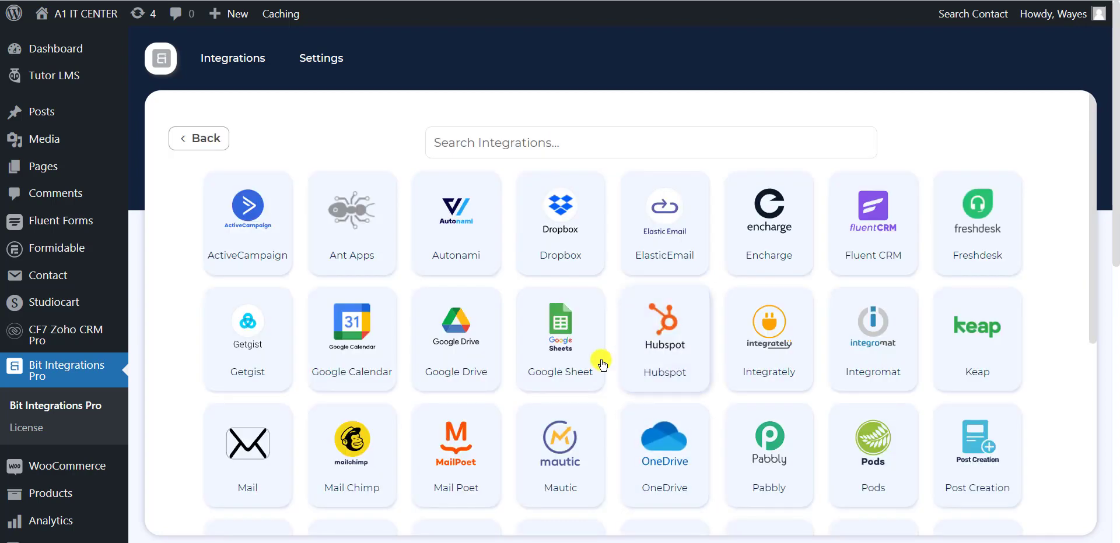
pyautogui.scroll(-1, 579, 356)
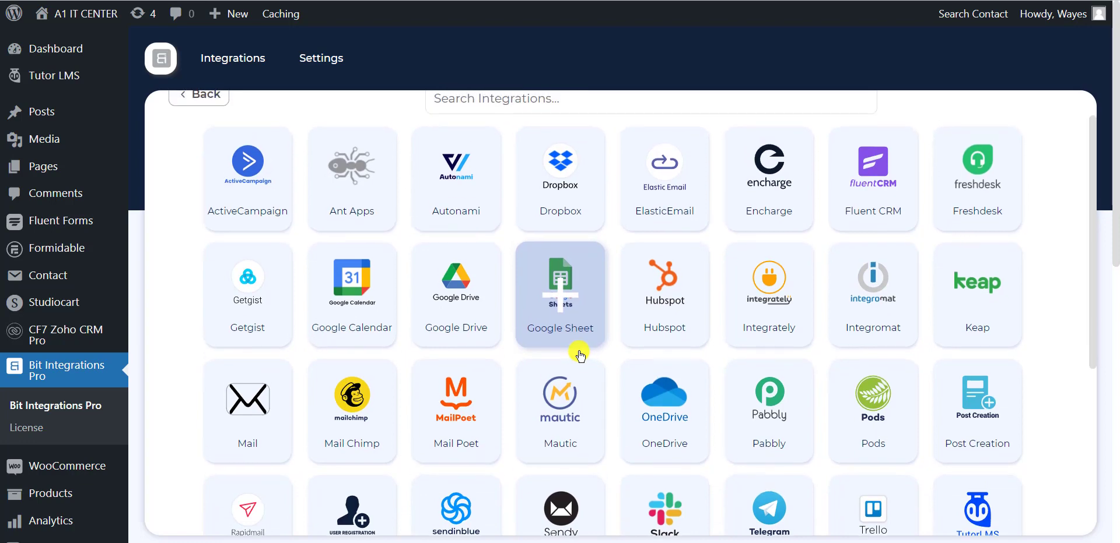
pyautogui.scroll(1, 579, 356)
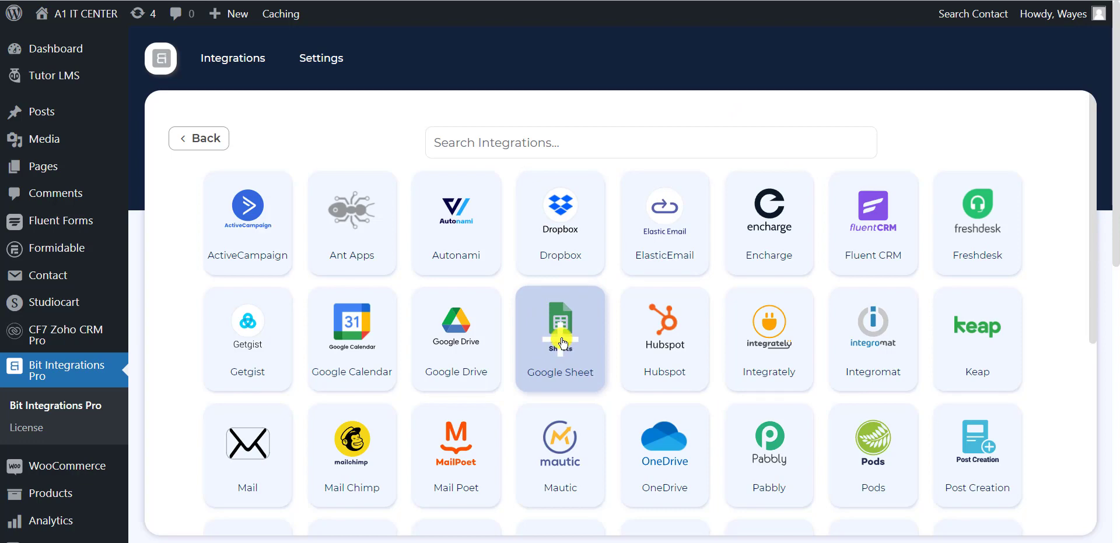
# Choose Google Sheet as the action app and locate its empty Client id and Client secret fields.
pyautogui.click(561, 343)
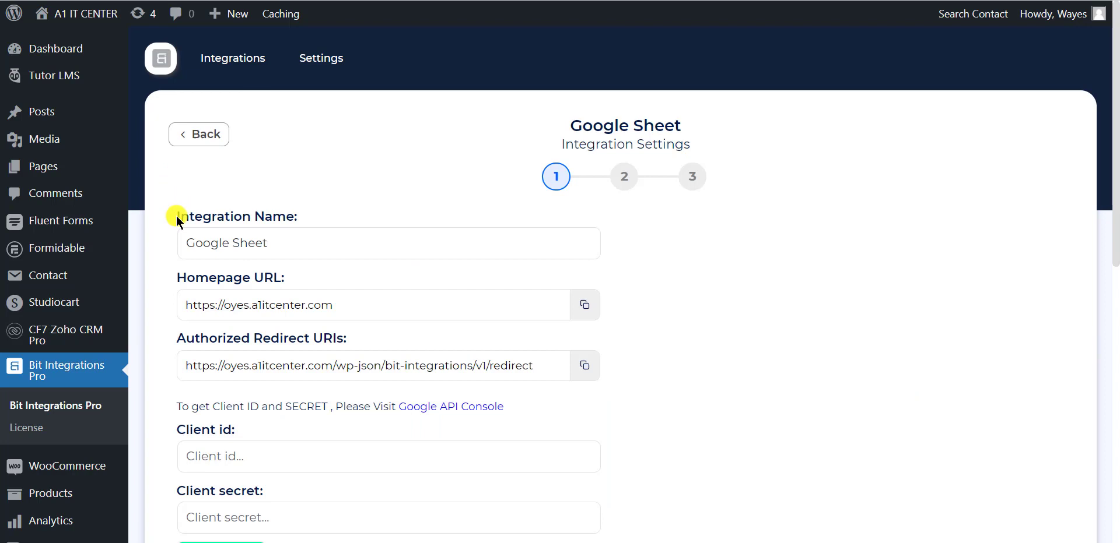
pyautogui.moveTo(170, 221); pyautogui.dragTo(215, 217)
pyautogui.click(560, 340)
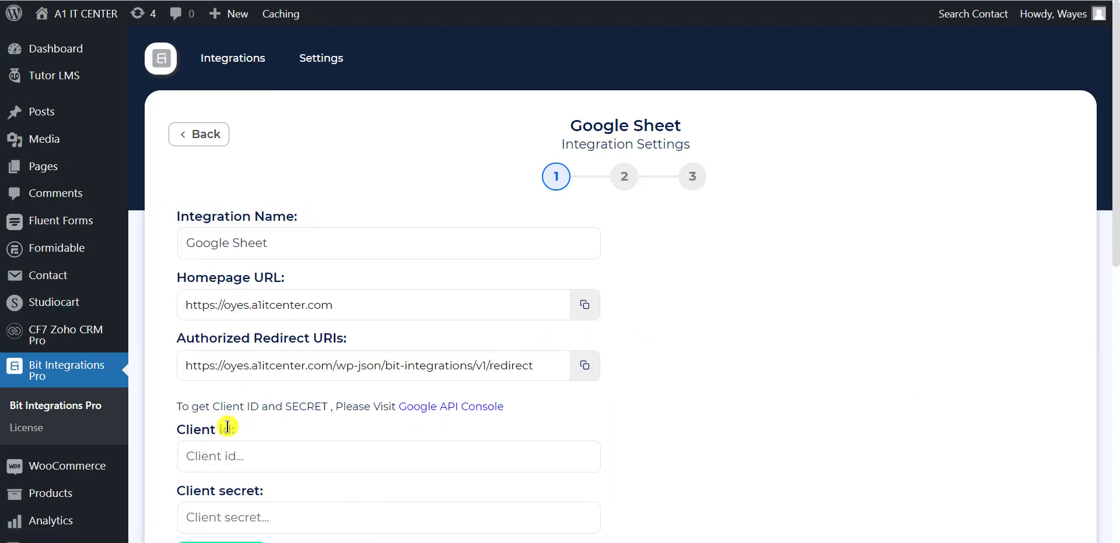
pyautogui.moveTo(172, 429); pyautogui.dragTo(250, 427)
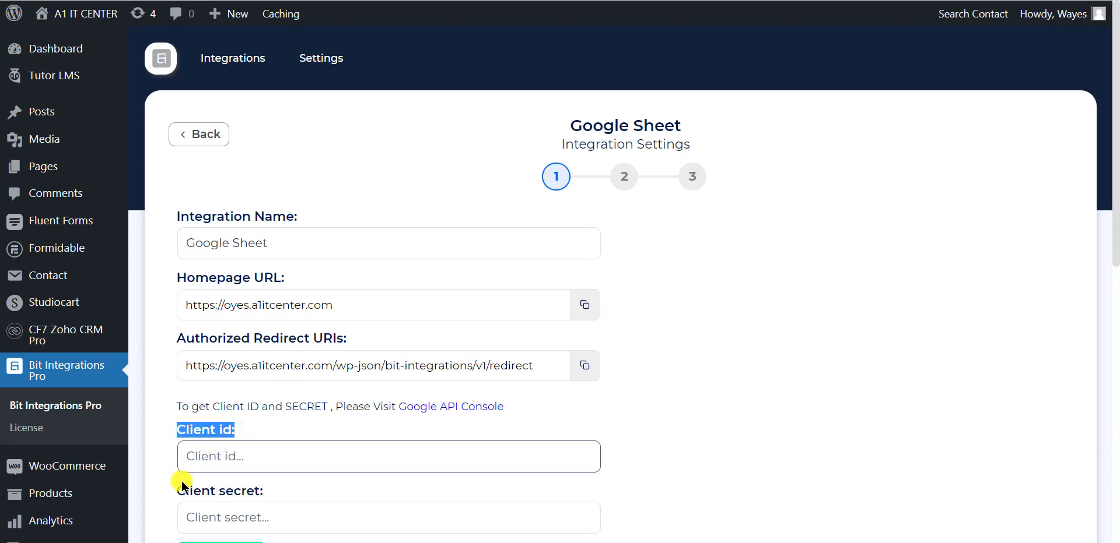
pyautogui.moveTo(175, 488); pyautogui.dragTo(282, 483)
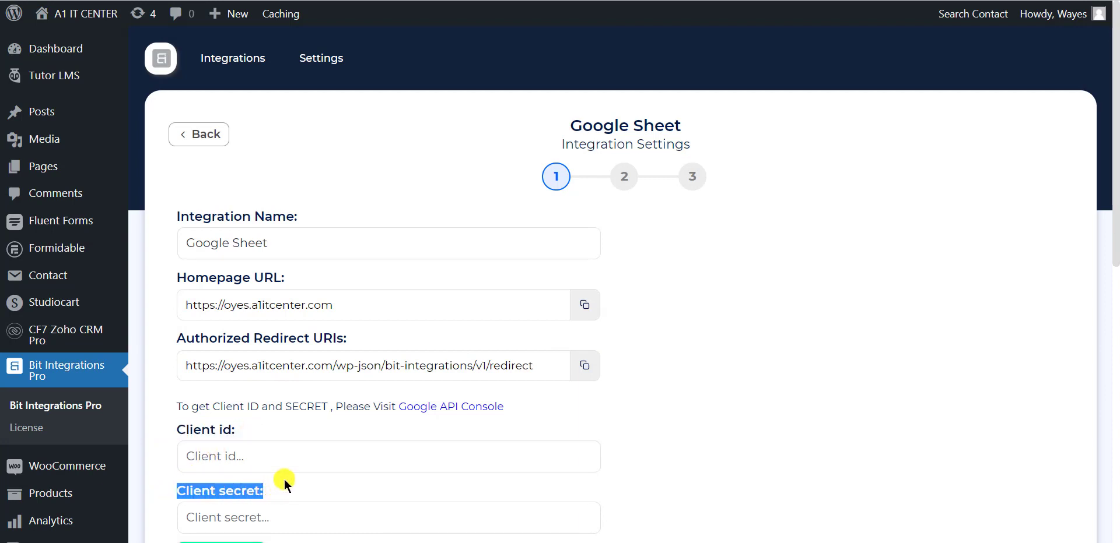
pyautogui.click(283, 483)
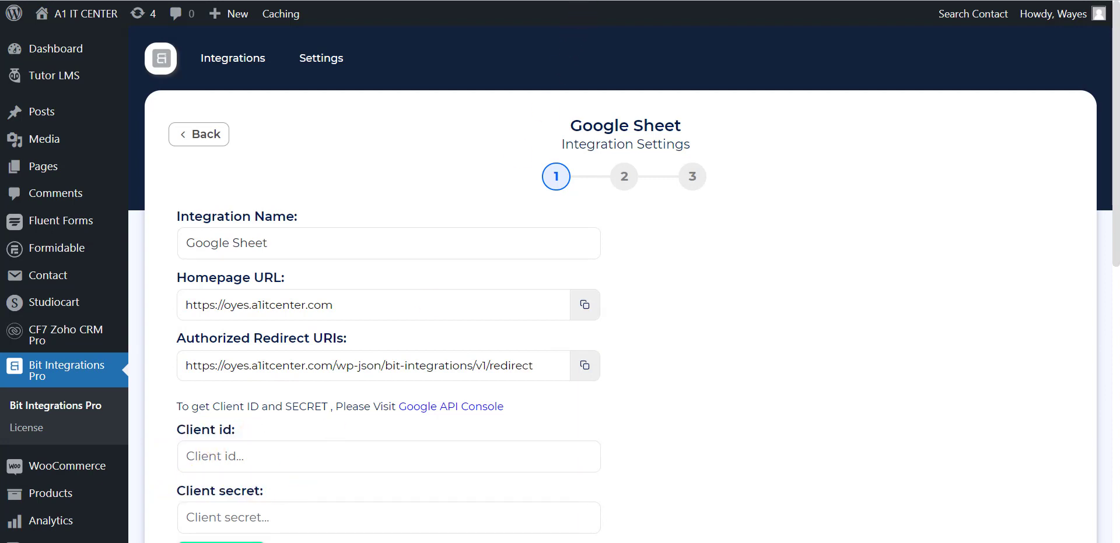
# Copy Web client 3's Client ID from Google Cloud Console into the Client id field.
pyautogui.hotkey('ctrl', 'Tab')
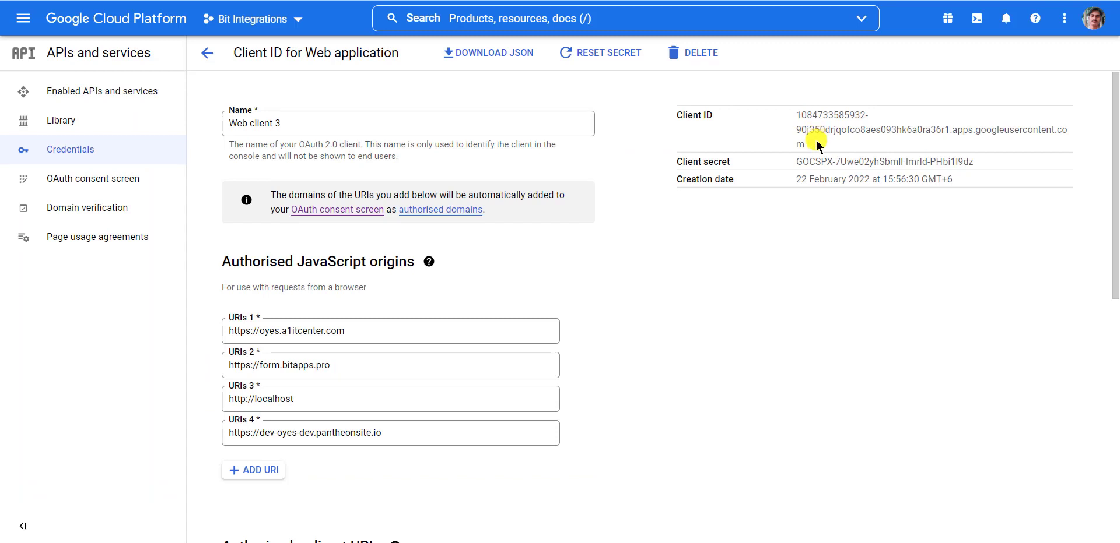
pyautogui.moveTo(817, 143); pyautogui.dragTo(793, 123)
pyautogui.hotkey('ctrl', 'c')
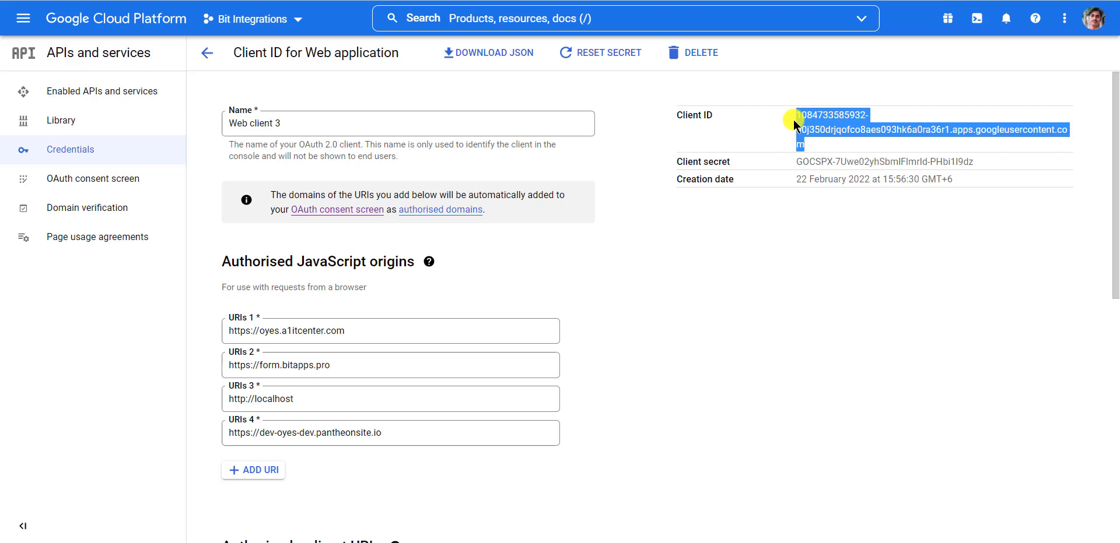
pyautogui.click(794, 123)
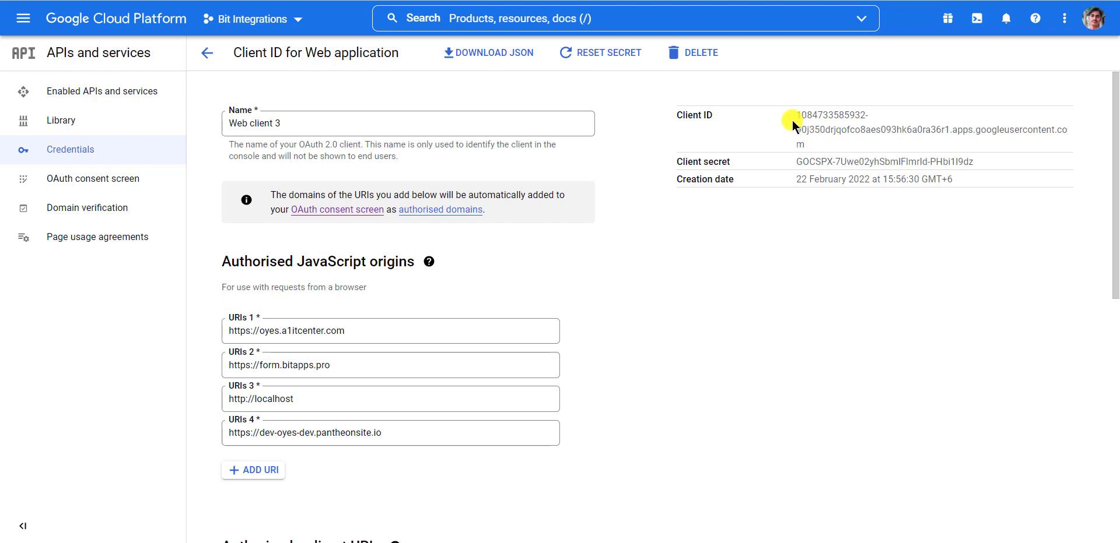
pyautogui.moveTo(806, 145); pyautogui.dragTo(796, 117)
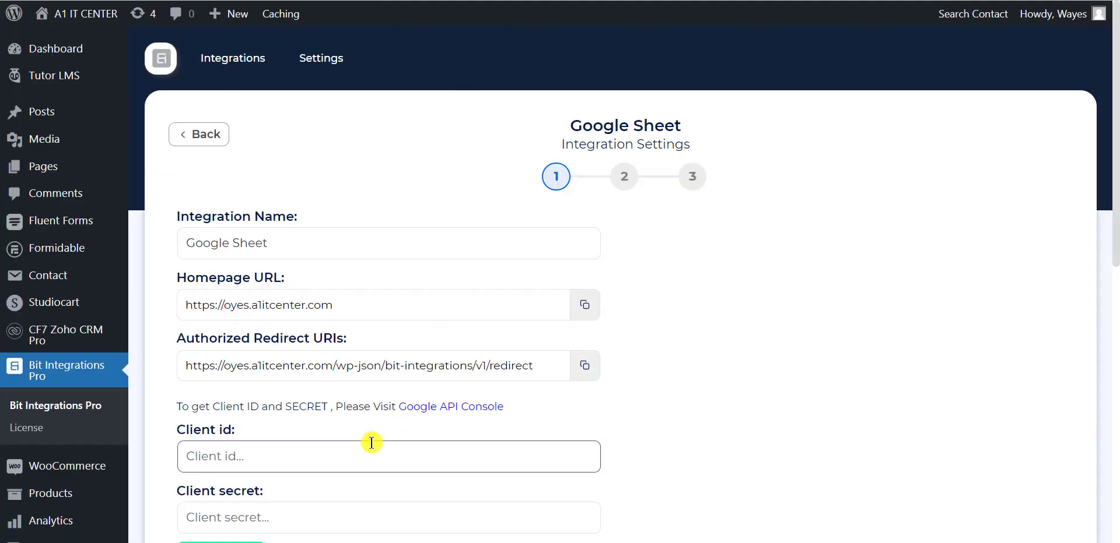
pyautogui.click(367, 448)
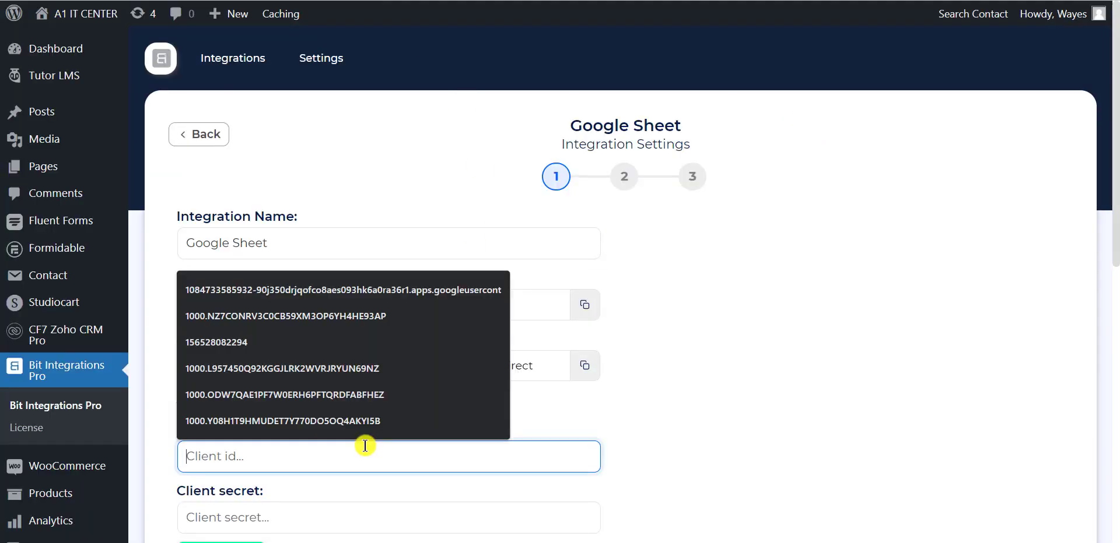
pyautogui.hotkey('ctrl', 'v')
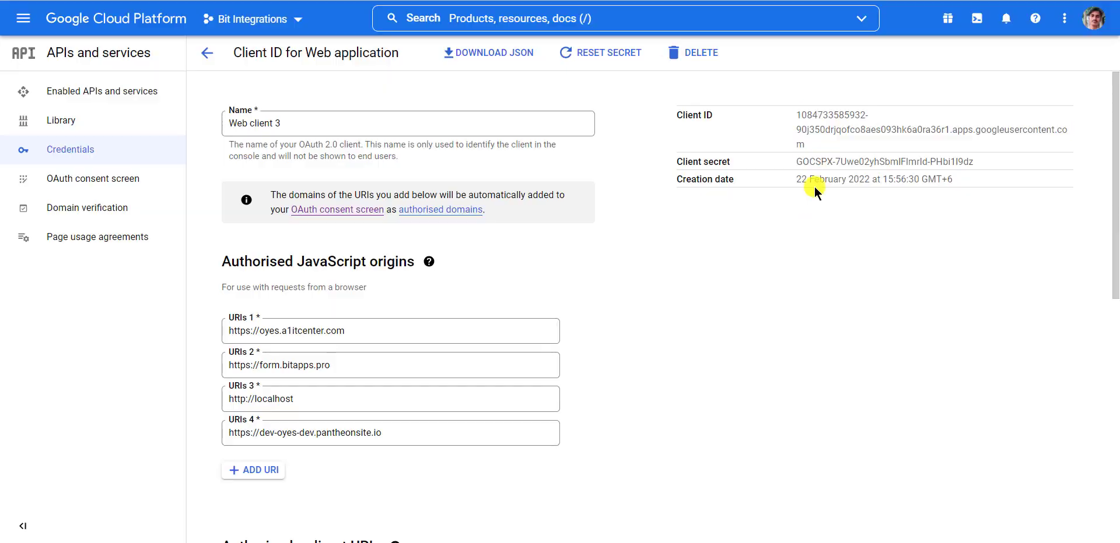
# Copy the Client secret into the Client secret field and start Google authorization.
pyautogui.moveTo(795, 162); pyautogui.dragTo(974, 163)
pyautogui.hotkey('ctrl', 'c')
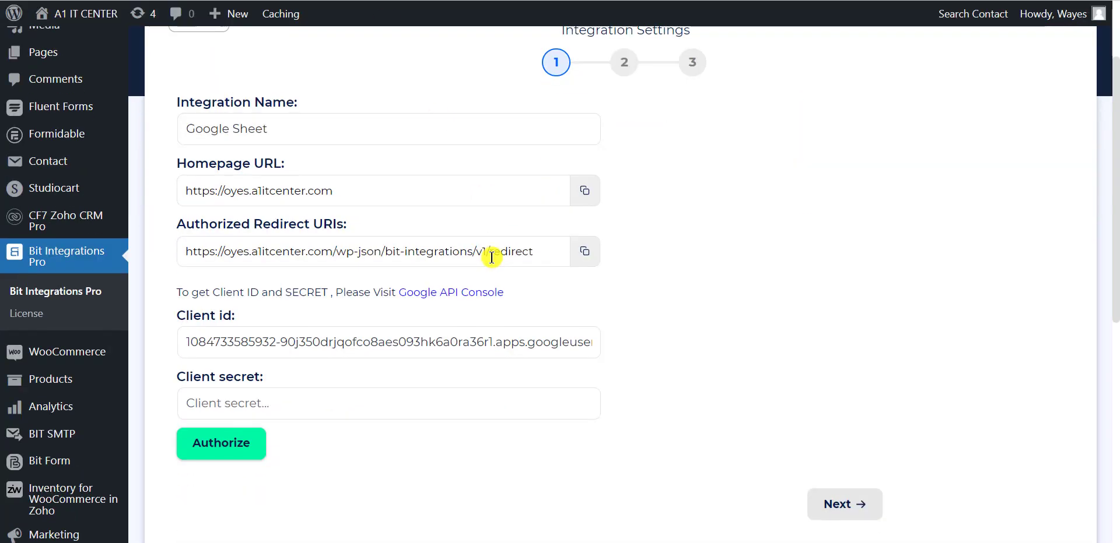
pyautogui.click(345, 393)
pyautogui.hotkey('ctrl', 'v')
pyautogui.click(223, 447)
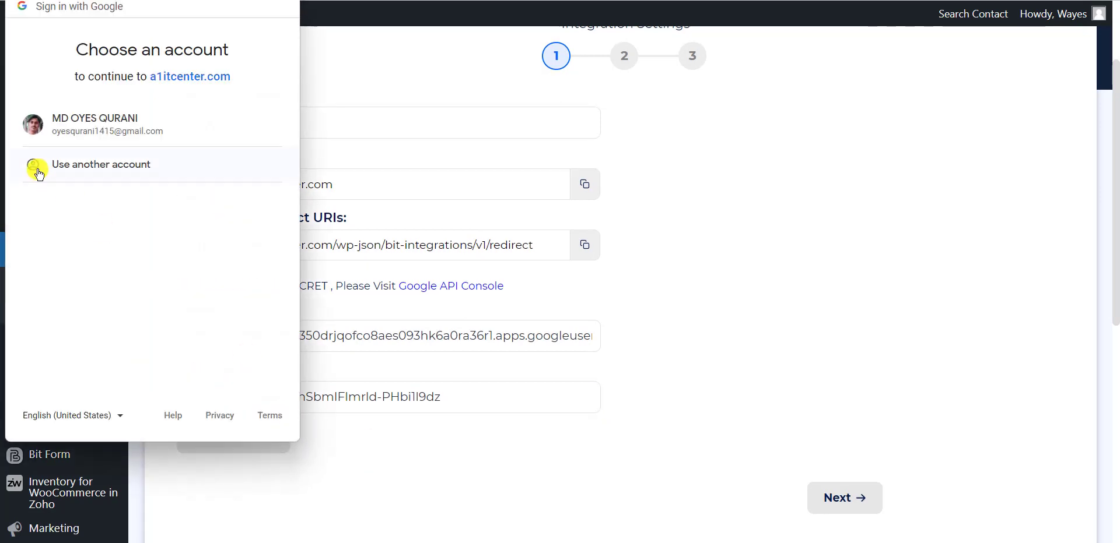
# Authorize the chosen Google account, proceeding past the unverified-app warning and granting access.
pyautogui.click(146, 133)
pyautogui.click(44, 304)
pyautogui.scroll(-1, 138, 320)
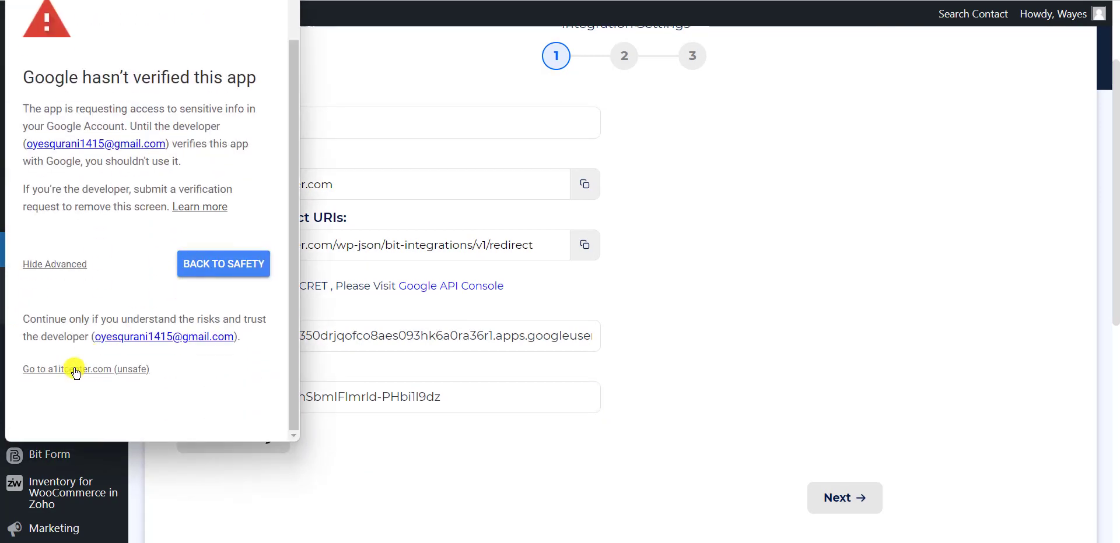
pyautogui.click(75, 367)
pyautogui.scroll(-1, 232, 331)
pyautogui.click(216, 347)
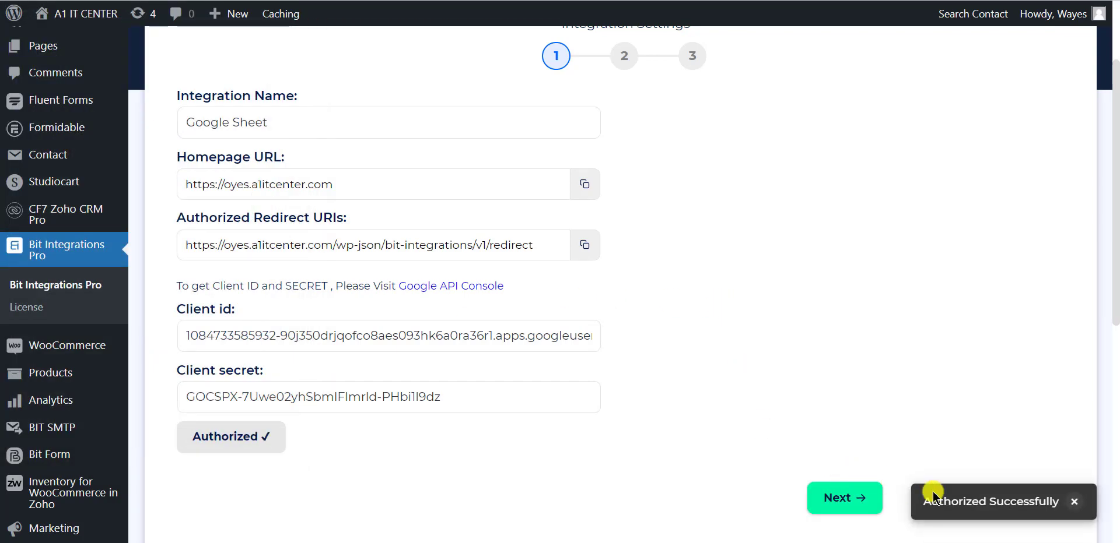
pyautogui.click(1052, 499)
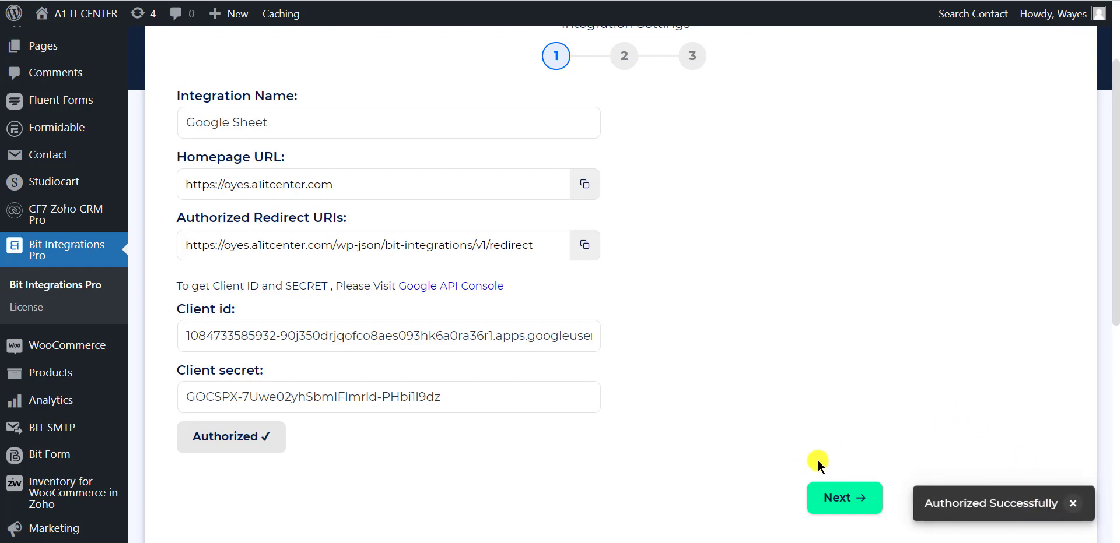
# On step 2, select the 'Bit Integrations' spreadsheet and its Sheet1 worksheet.
pyautogui.click(849, 501)
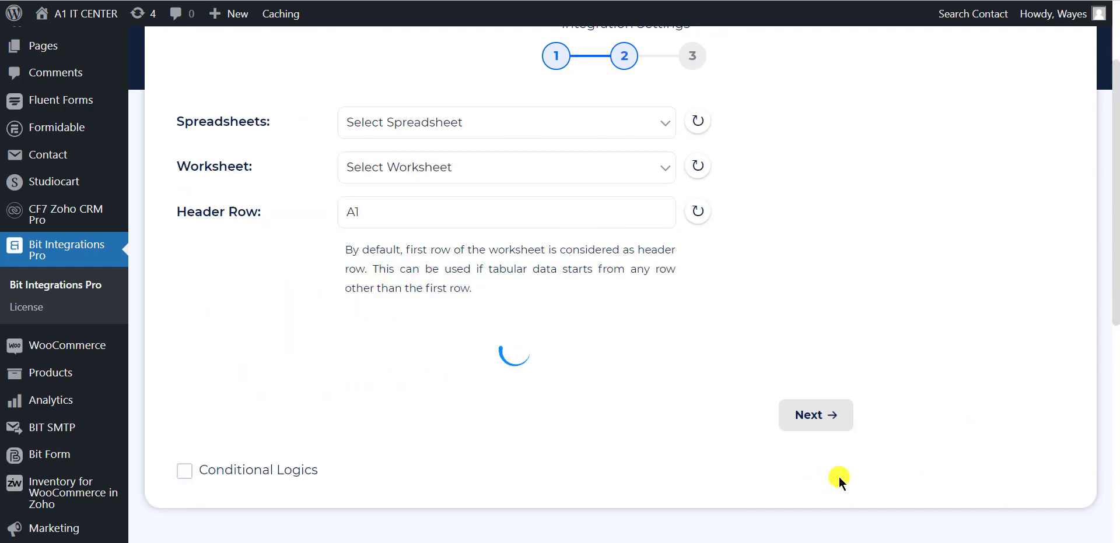
pyautogui.scroll(2, 751, 310)
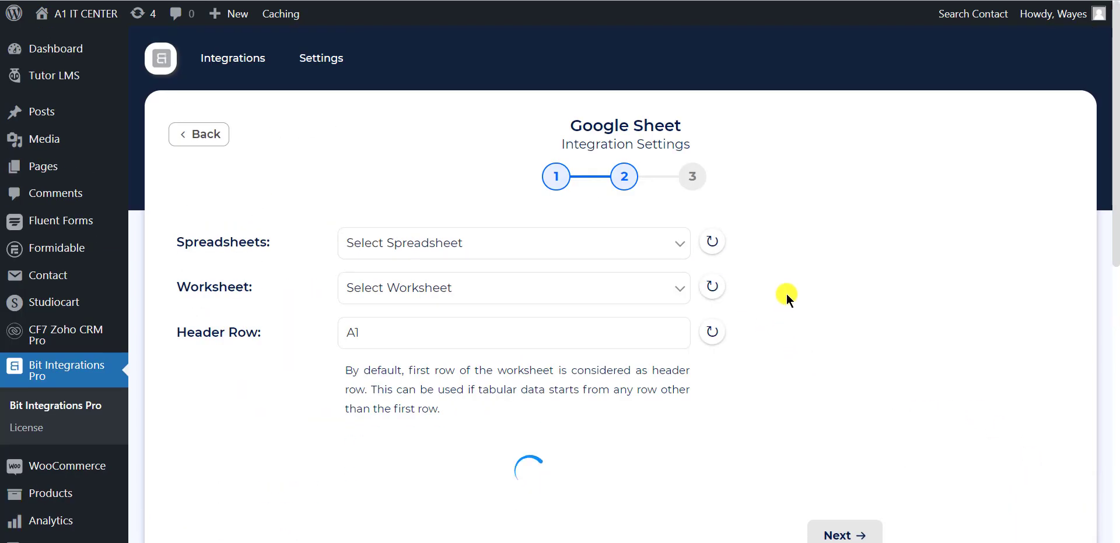
pyautogui.scroll(-1, 786, 294)
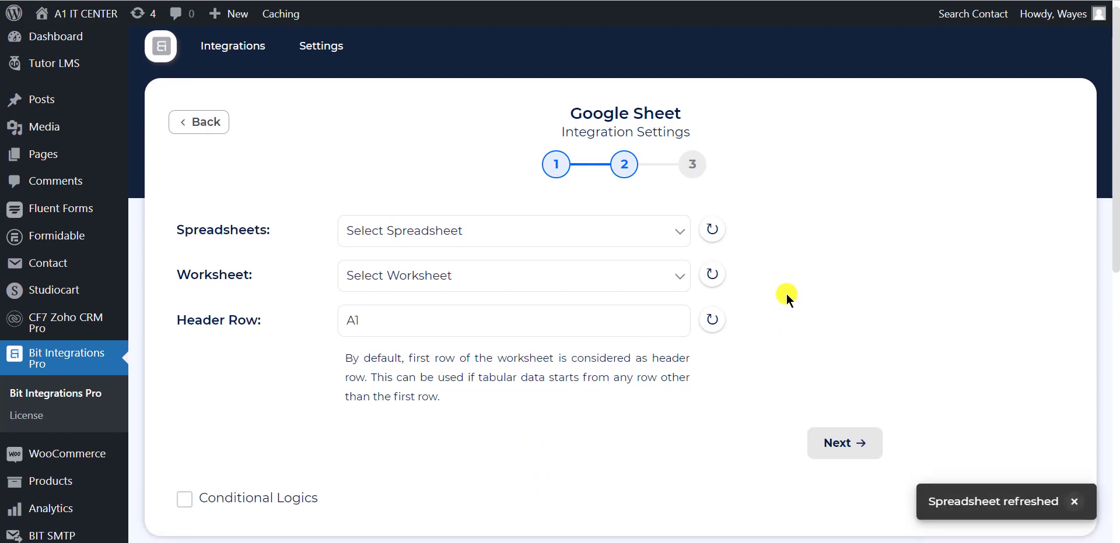
pyautogui.click(504, 232)
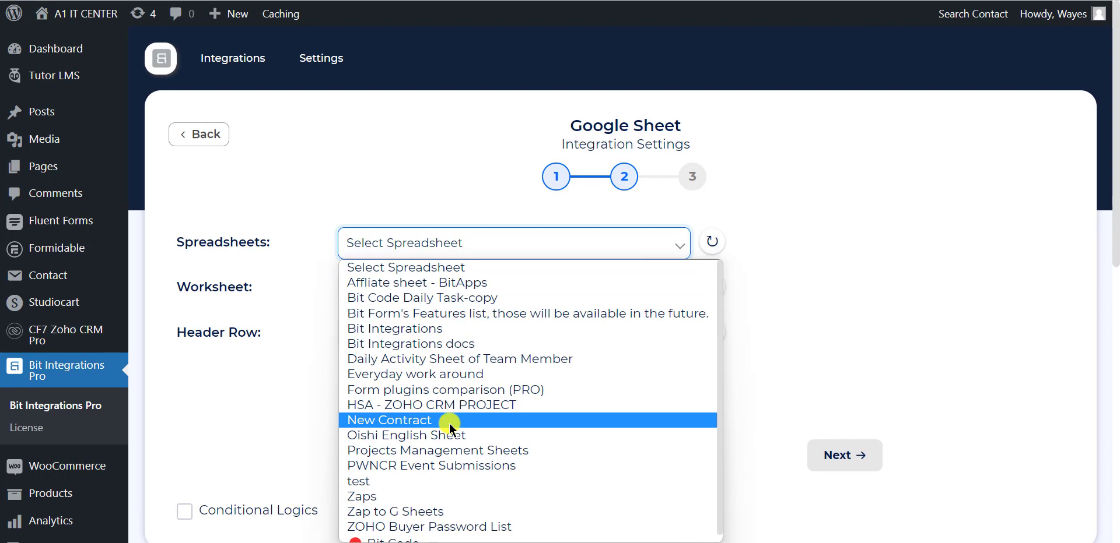
pyautogui.scroll(-1, 446, 458)
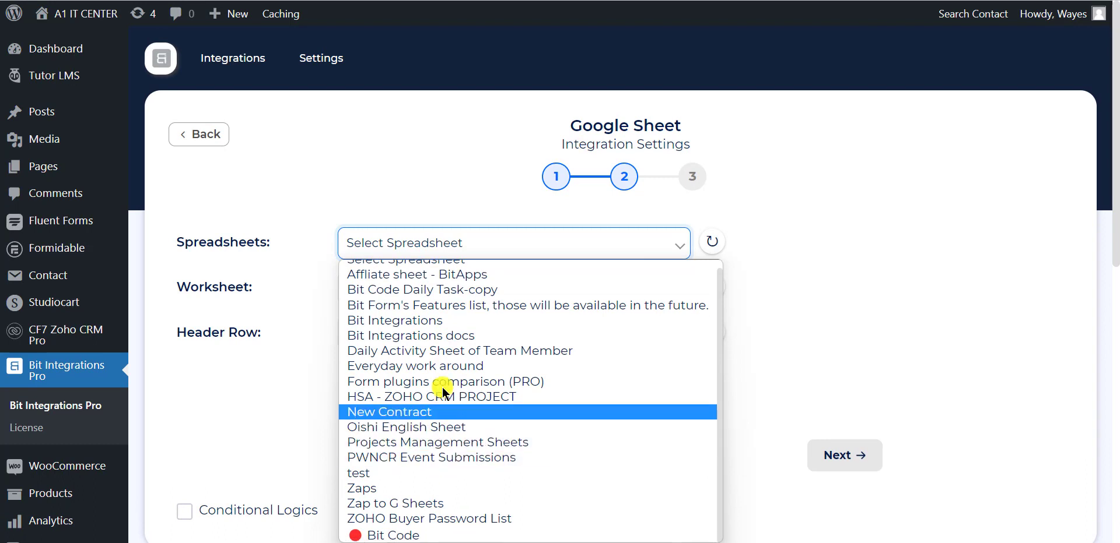
pyautogui.click(431, 322)
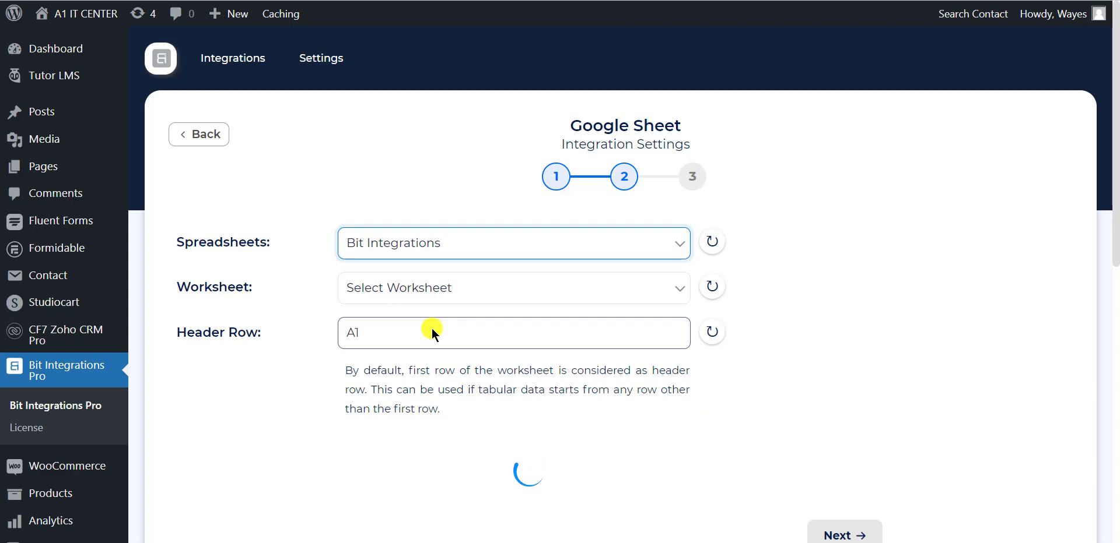
pyautogui.click(451, 287)
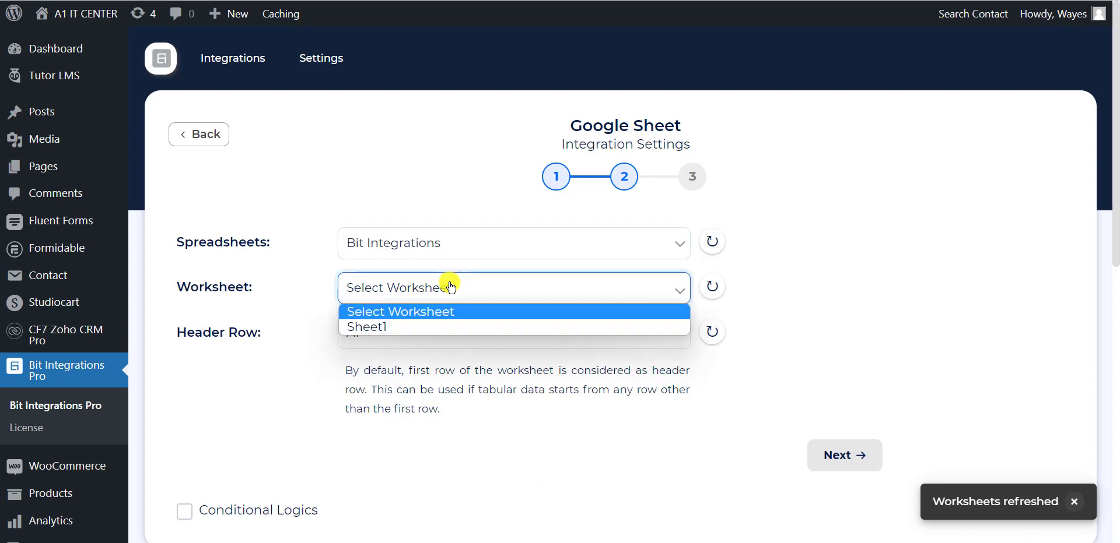
pyautogui.click(400, 328)
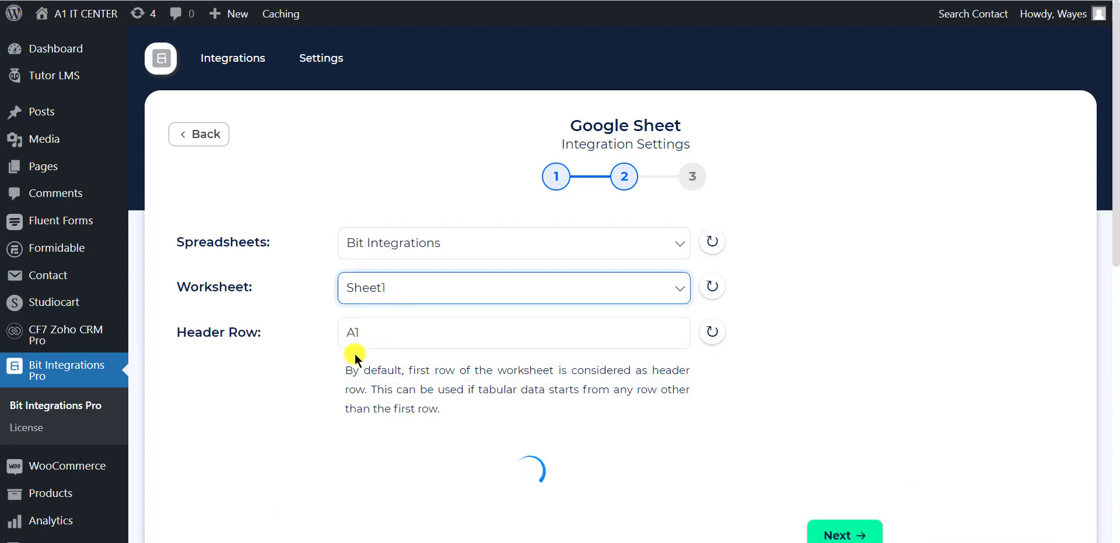
pyautogui.scroll(-2, 456, 352)
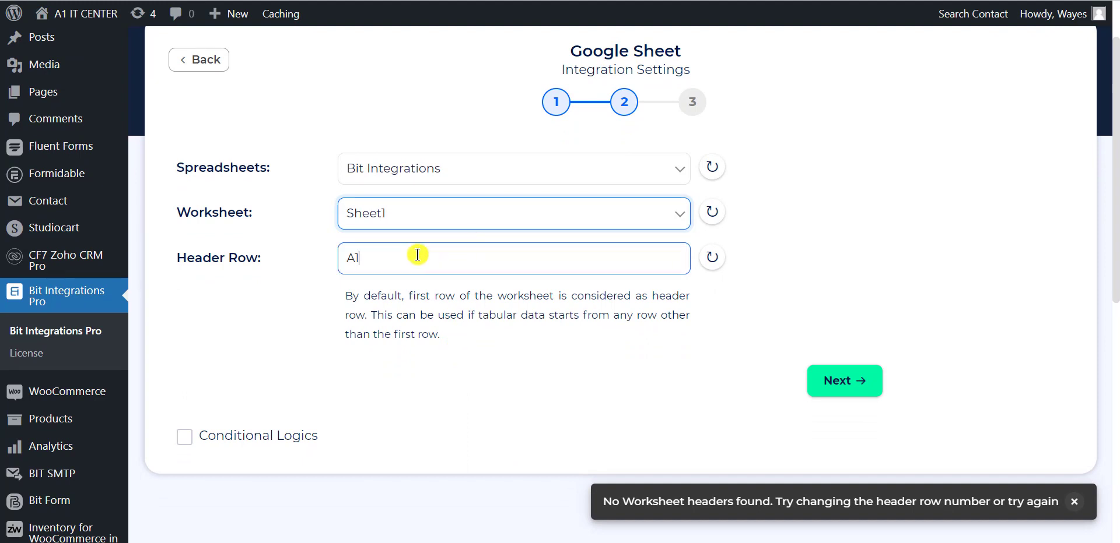
# Select the A1 Header Row value, then take the C2 address from the sheet's Name Box.
pyautogui.click(363, 259)
pyautogui.moveTo(364, 259); pyautogui.dragTo(348, 259)
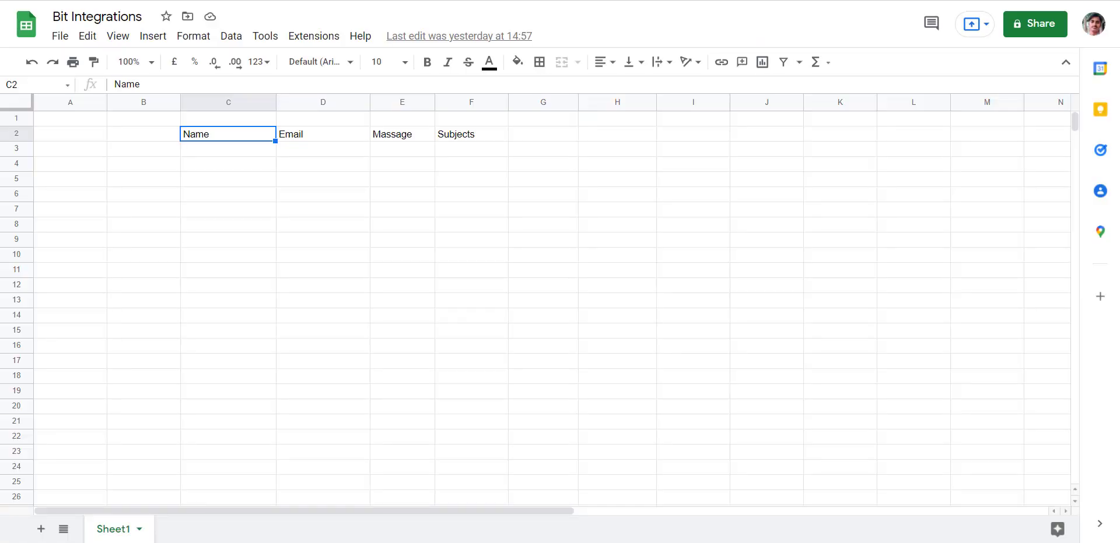
pyautogui.click(26, 83)
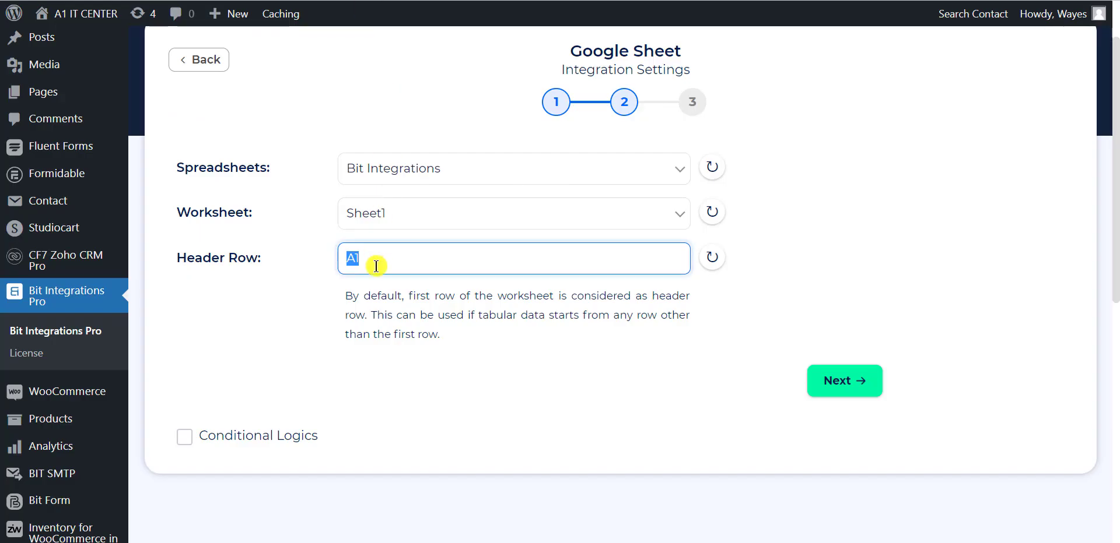
# Set the header row to C2, refresh the headers, and map your-name to Name.
pyautogui.hotkey('ctrl', 'v')
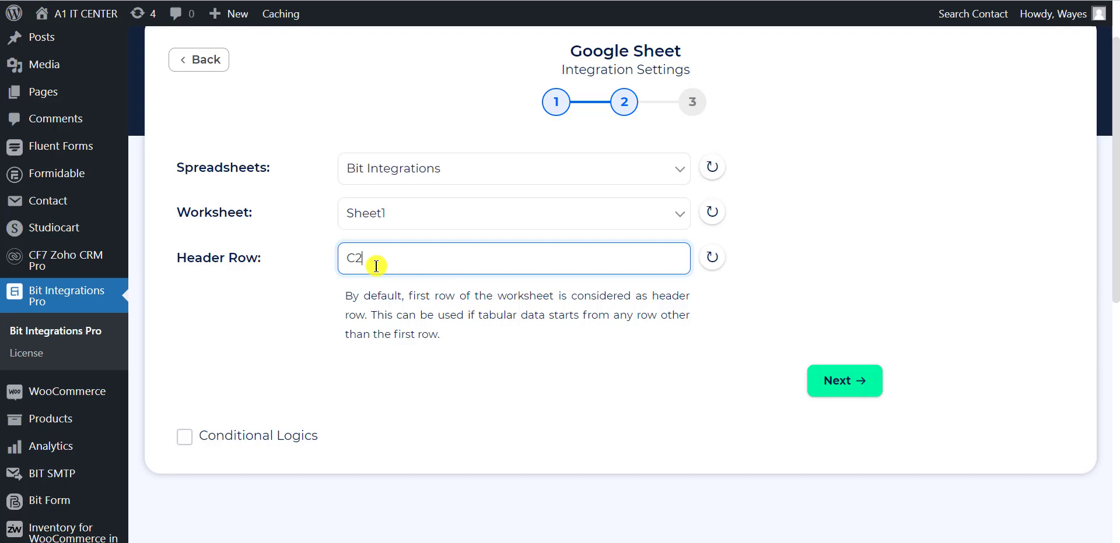
pyautogui.click(710, 260)
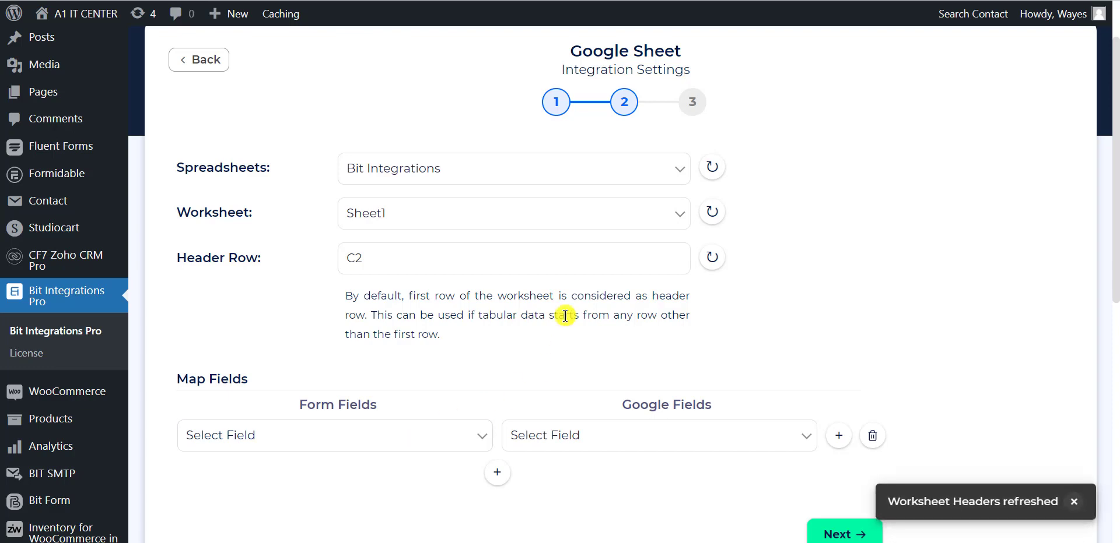
pyautogui.scroll(-2, 554, 380)
pyautogui.click(387, 325)
pyautogui.click(221, 47)
pyautogui.click(622, 325)
pyautogui.click(513, 365)
# Add mappings your-email → Email and your-subject → Subjects.
pyautogui.click(496, 363)
pyautogui.click(478, 366)
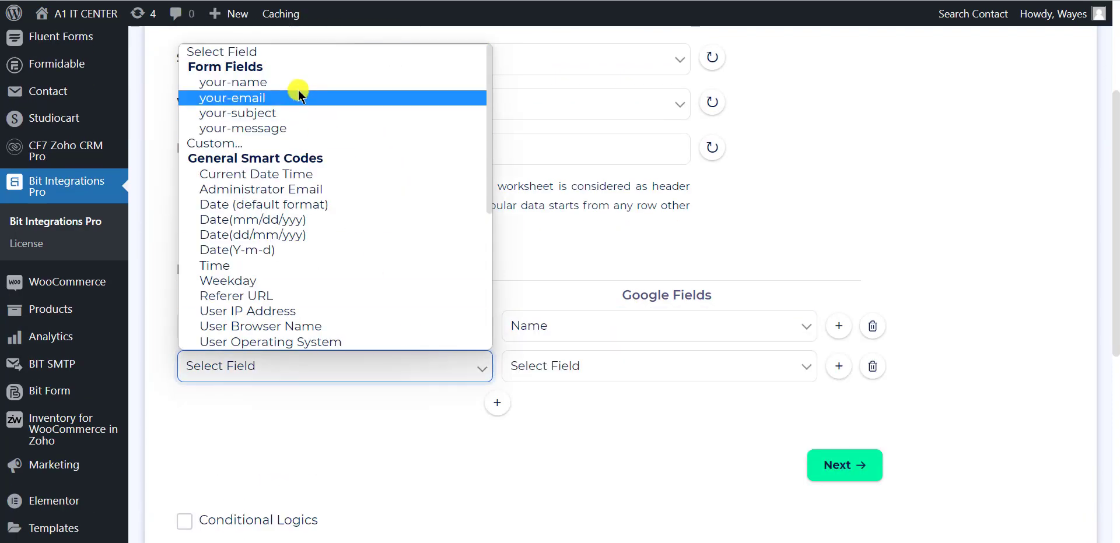
pyautogui.click(295, 96)
pyautogui.click(585, 365)
pyautogui.click(527, 421)
pyautogui.click(496, 402)
pyautogui.click(349, 406)
pyautogui.click(237, 153)
pyautogui.click(583, 406)
pyautogui.click(537, 492)
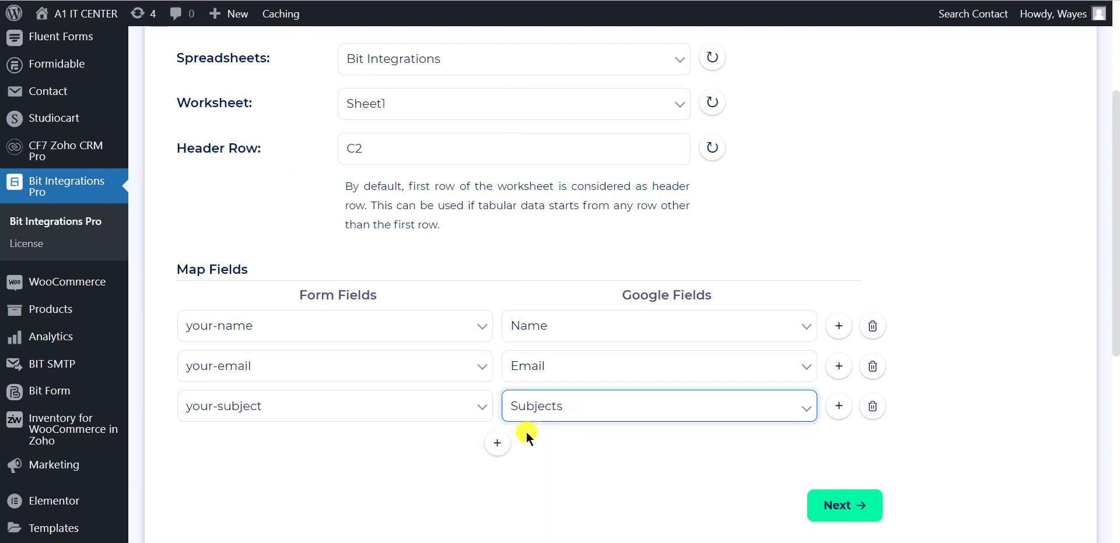
# Map your-message to the Massage column and advance to the final step.
pyautogui.click(497, 443)
pyautogui.click(361, 446)
pyautogui.click(296, 215)
pyautogui.click(588, 447)
pyautogui.click(641, 511)
pyautogui.scroll(-1, 660, 477)
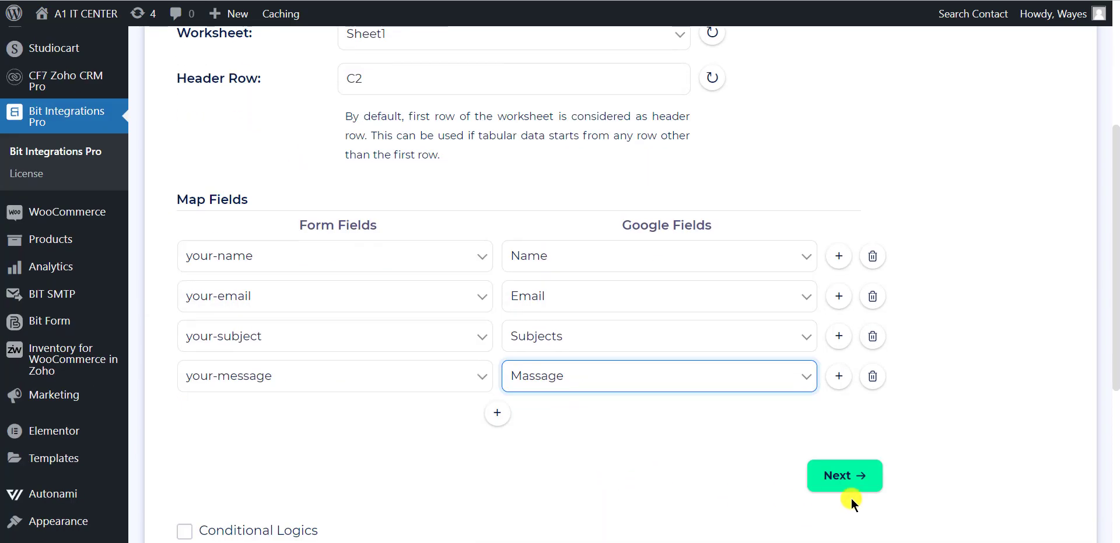
pyautogui.click(853, 477)
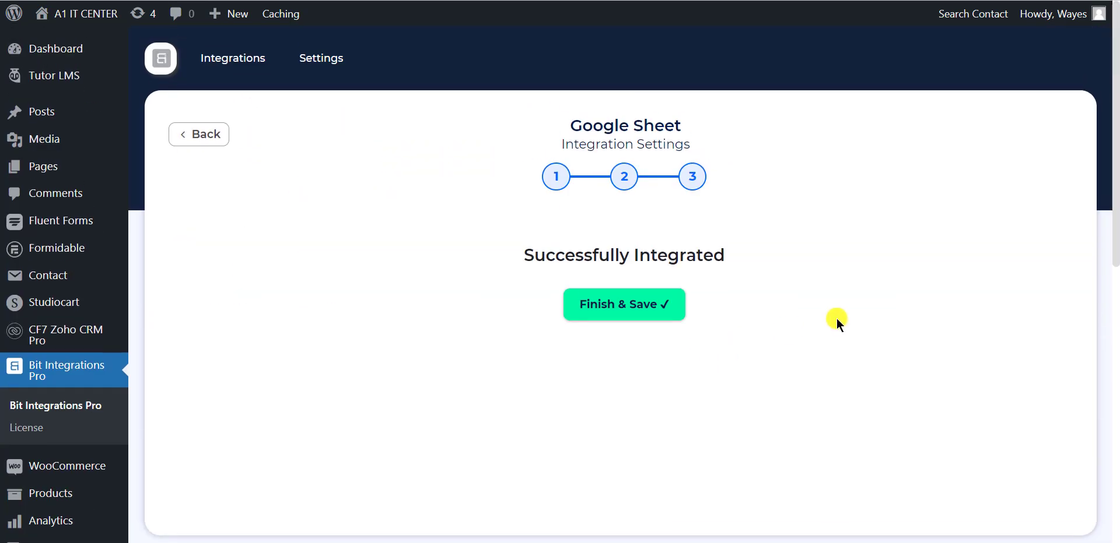
# Finish and save the integration so it appears enabled in the Integrations list.
pyautogui.click(596, 311)
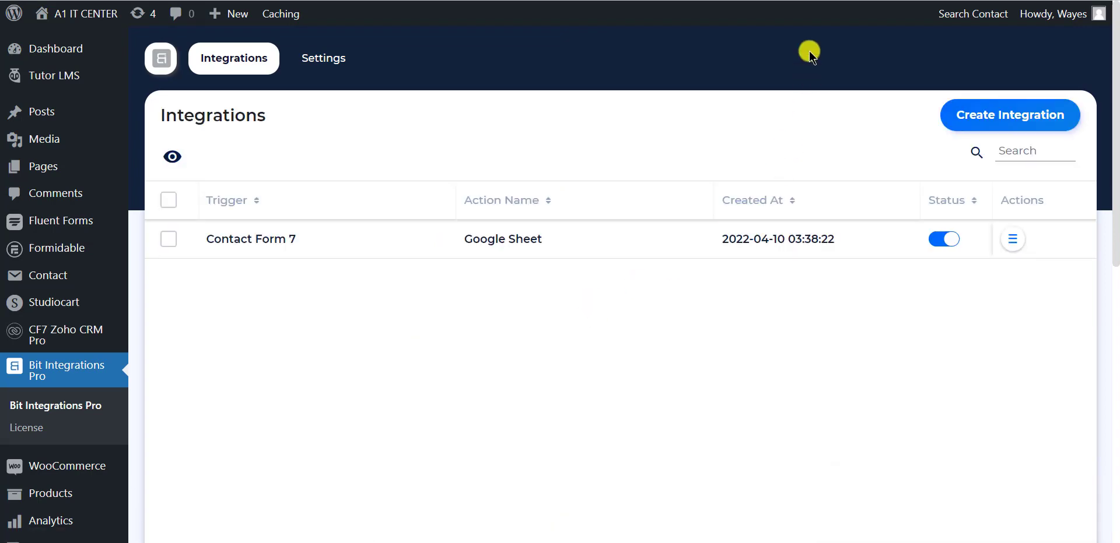
# Fill the contact form with a test name, email and subject 'Test', and submit it.
pyautogui.hotkey('ctrl', 'Tab')
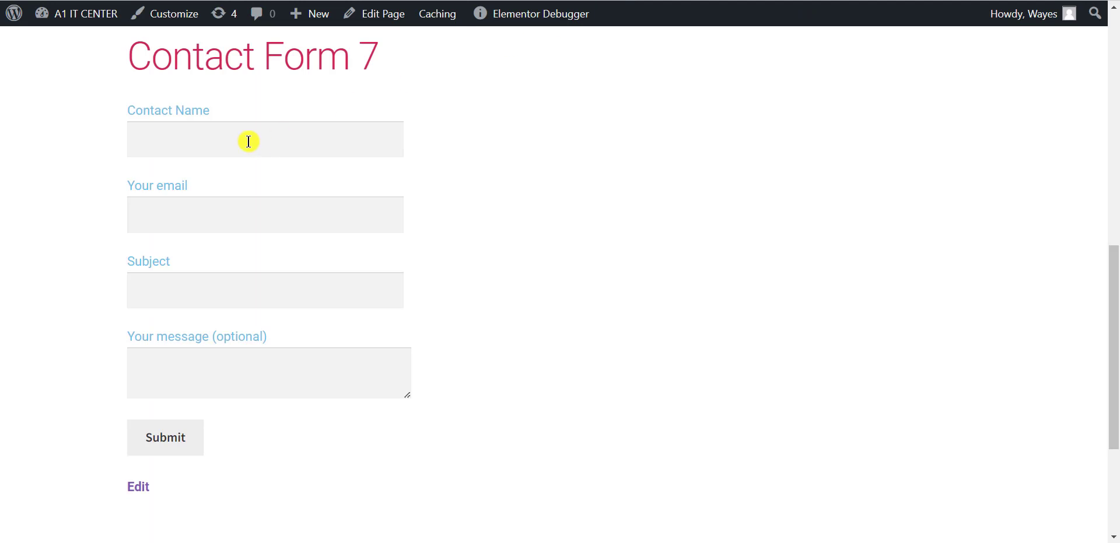
pyautogui.click(249, 141)
pyautogui.write('Wayes')
pyautogui.click(251, 177)
pyautogui.click(292, 214)
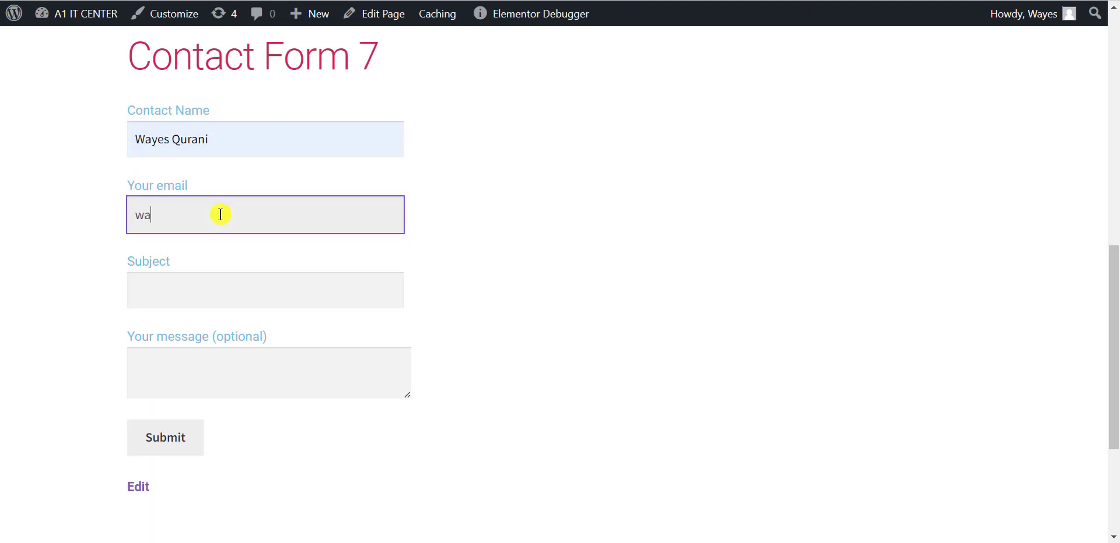
pyautogui.click(211, 289)
pyautogui.write('Test')
pyautogui.click(485, 333)
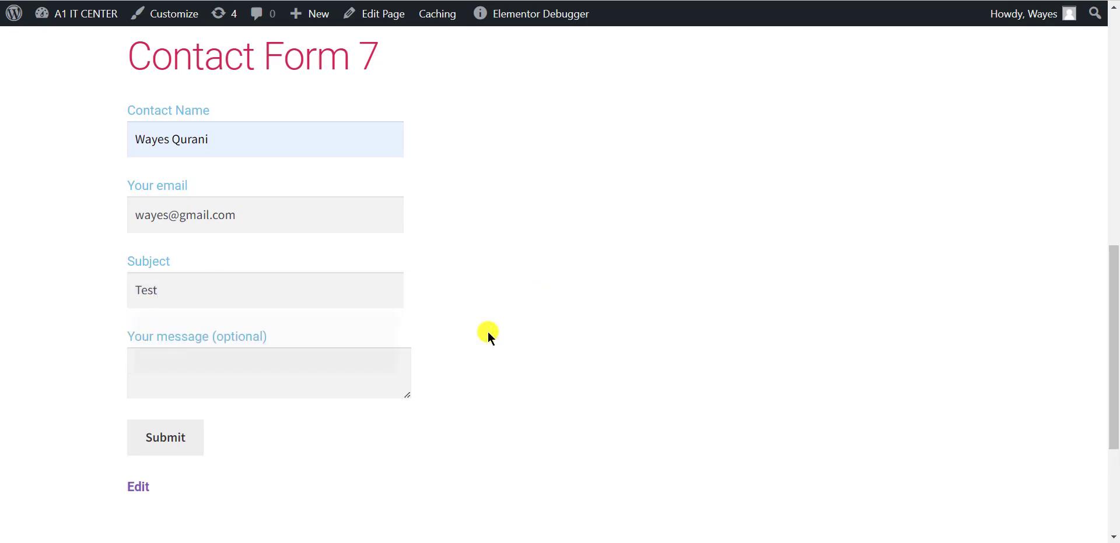
pyautogui.click(264, 368)
pyautogui.click(200, 448)
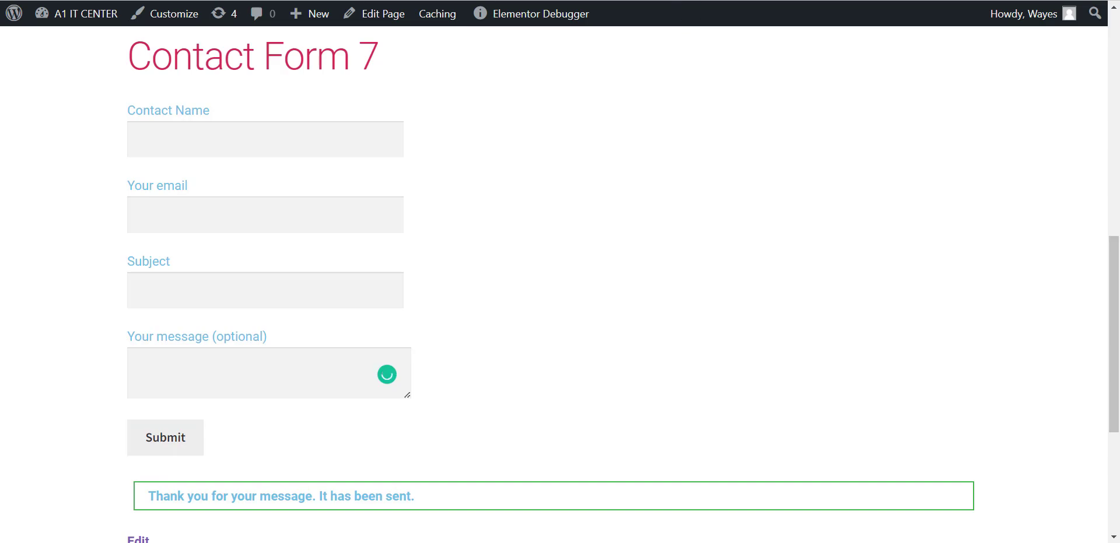
# Check the Google Sheet and select the new submission in row 3.
pyautogui.click(671, 1)
pyautogui.click(212, 153)
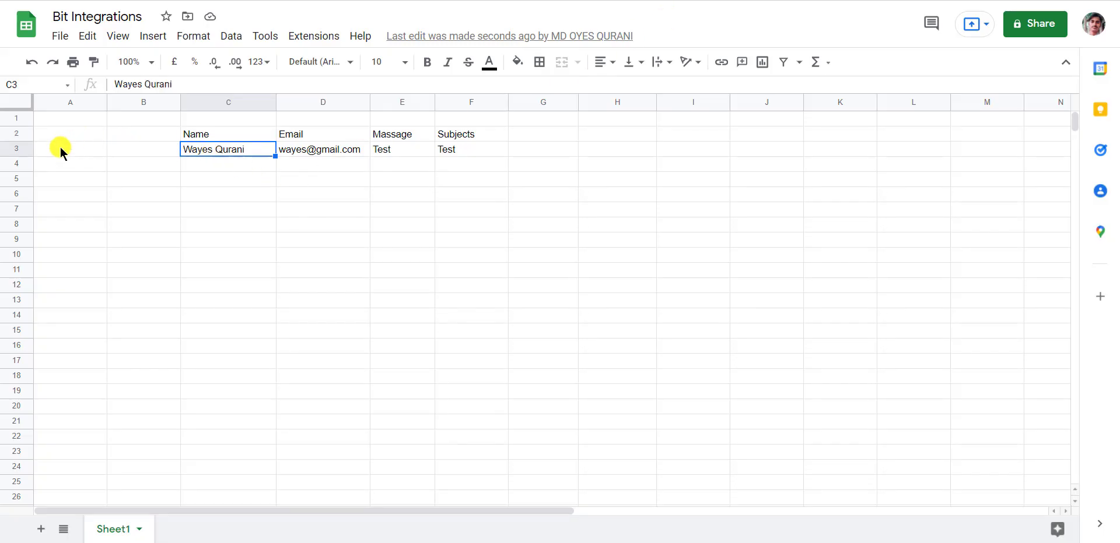
pyautogui.click(17, 150)
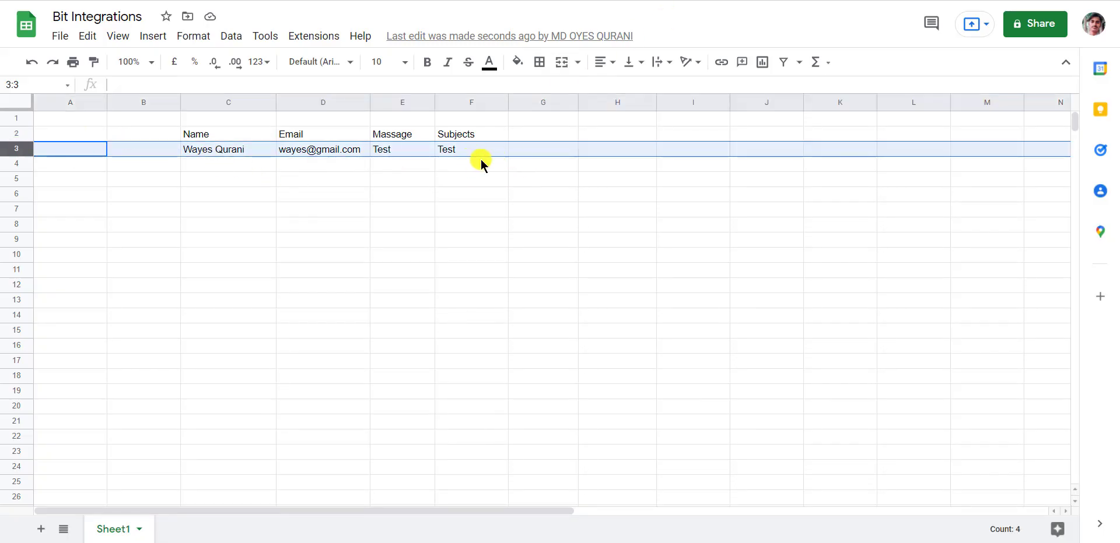